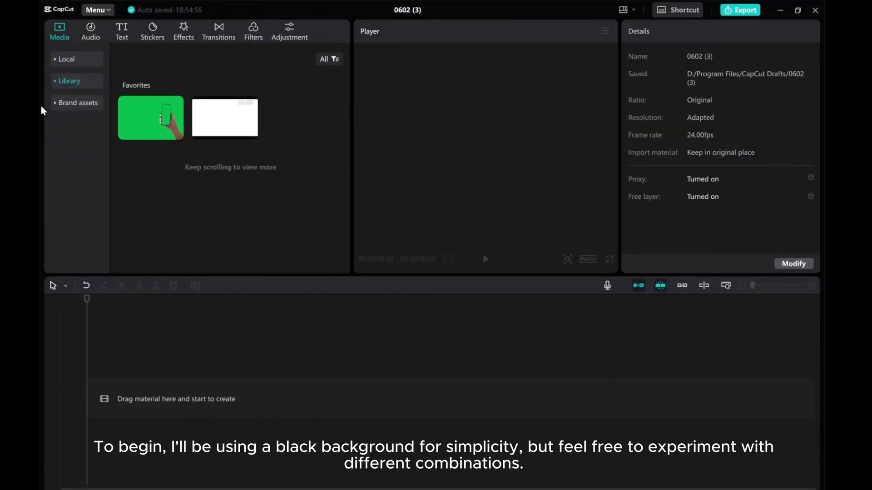
- Add the 5-second black clip from Library > Background to the timeline
click(52, 81)
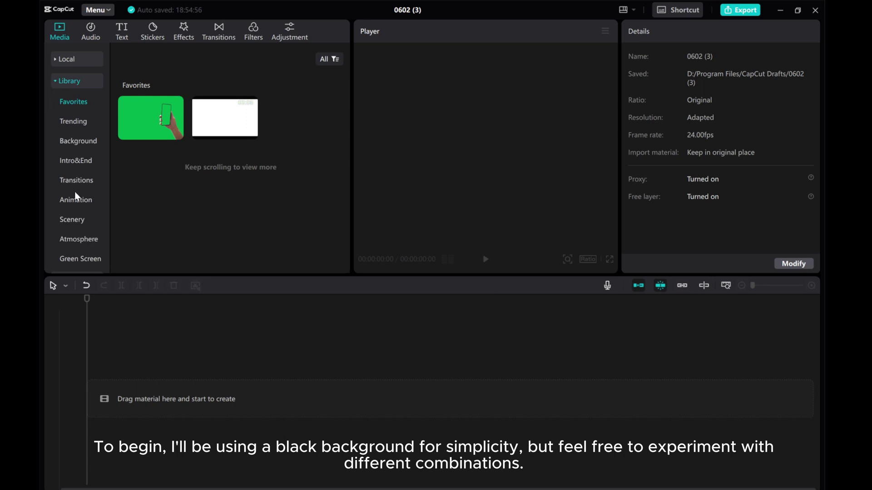
click(72, 142)
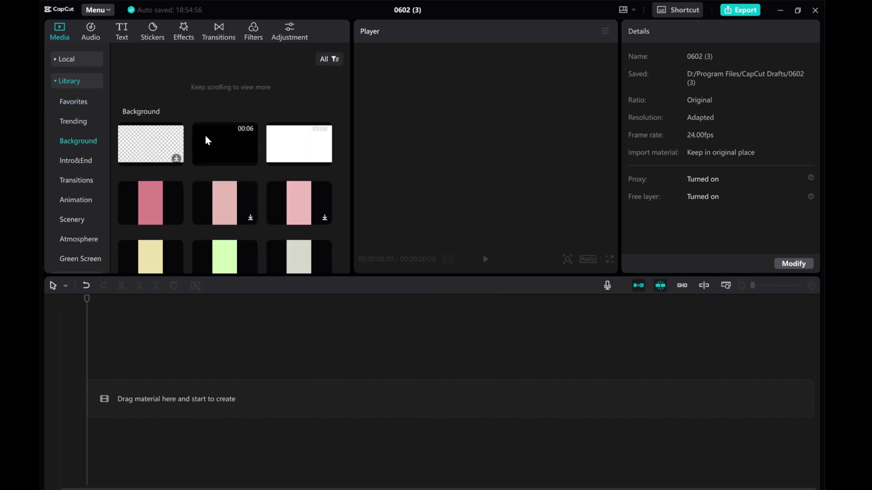
click(250, 159)
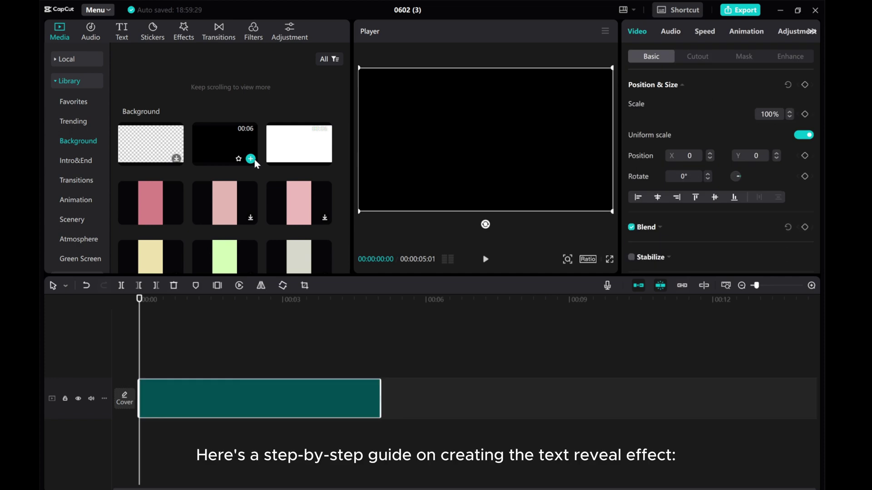
- Add a Default text clip matching the background's length, reading 'HOW TO MAKE TEXT APPEAR ONE BY ONE'
click(121, 39)
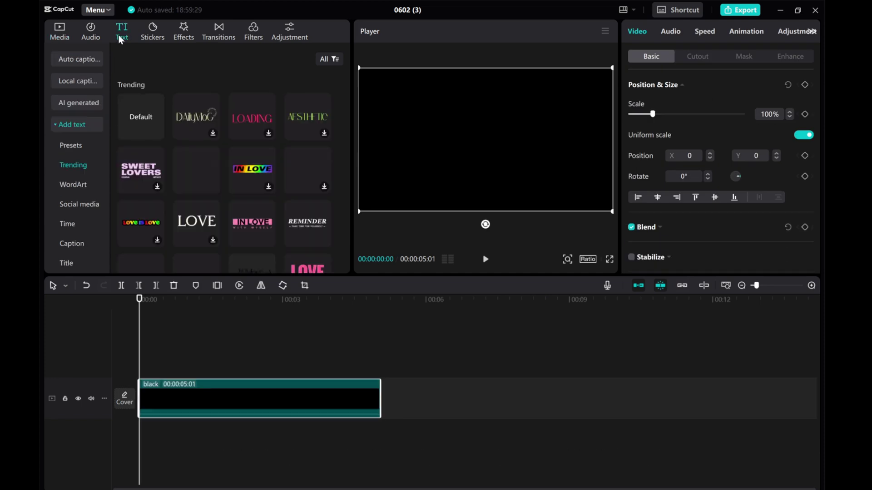
click(157, 133)
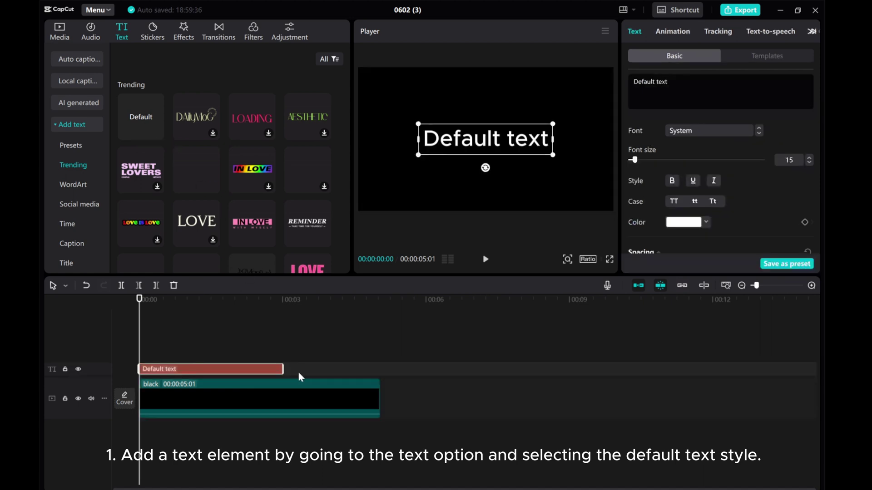
drag(283, 369, 380, 370)
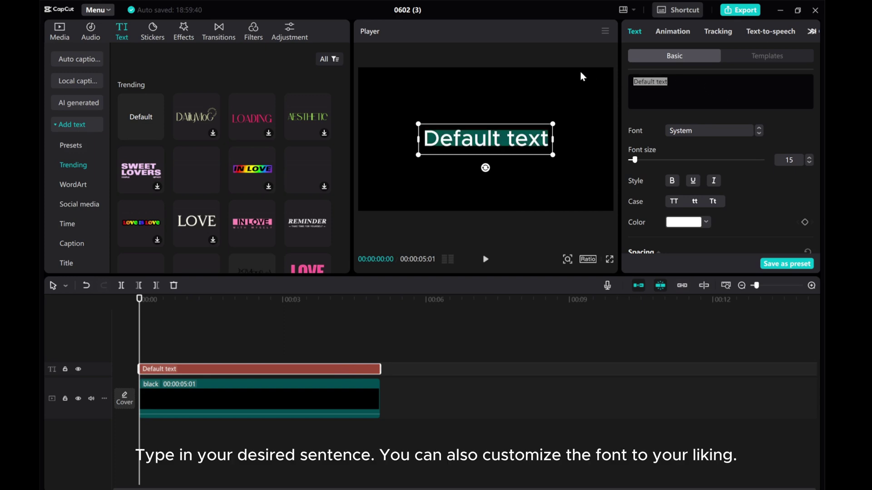
key(ctrl+a)
text(how to make text appear one by one)
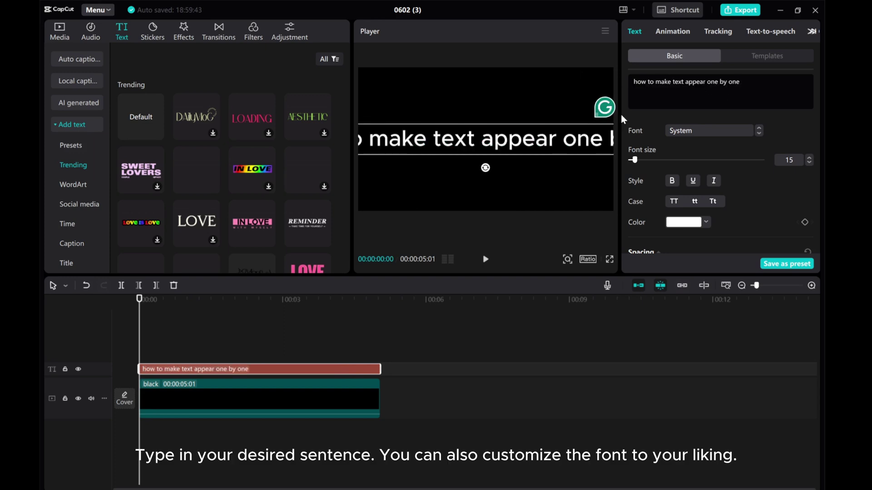
- Set the text to uppercase (Case TT) with font size 7
drag(635, 160, 631, 161)
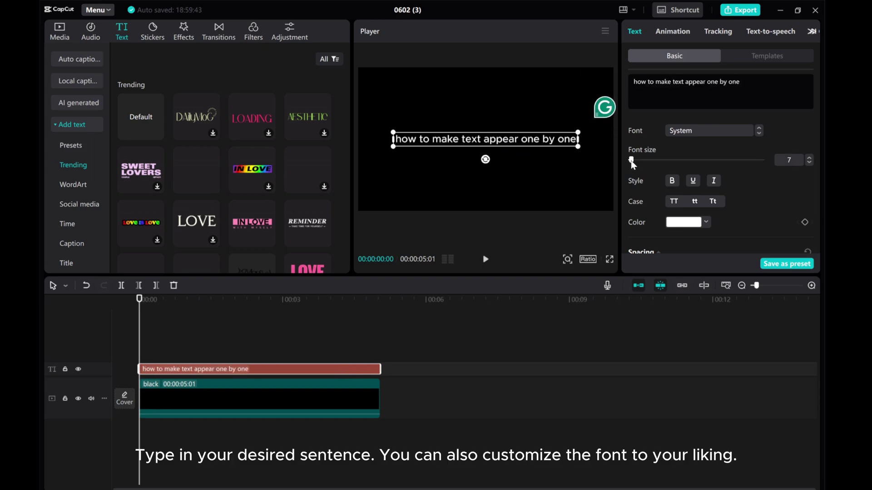
click(809, 158)
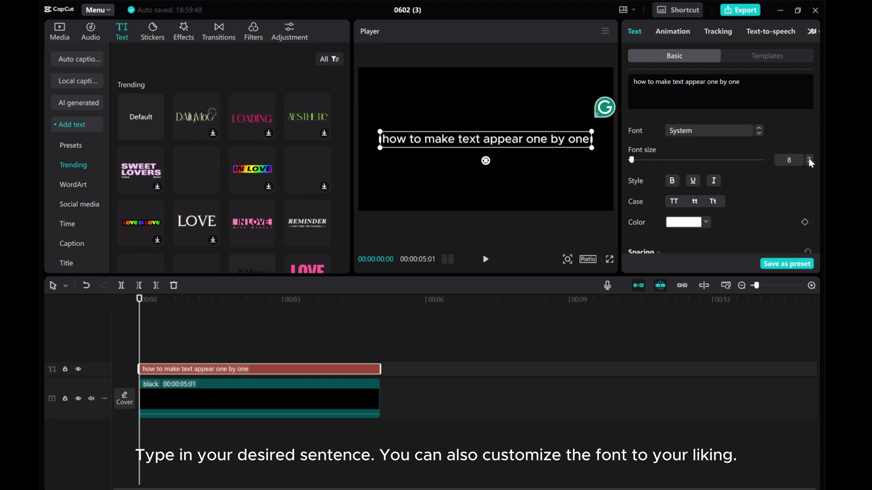
click(680, 201)
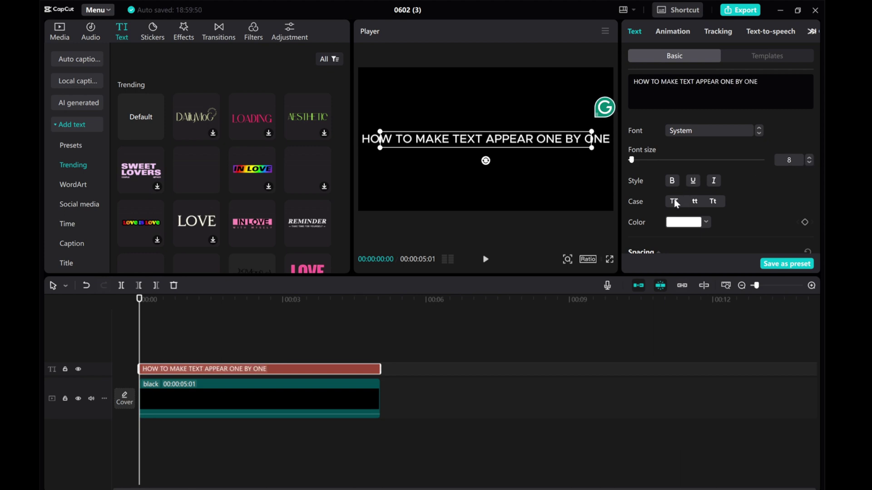
click(809, 162)
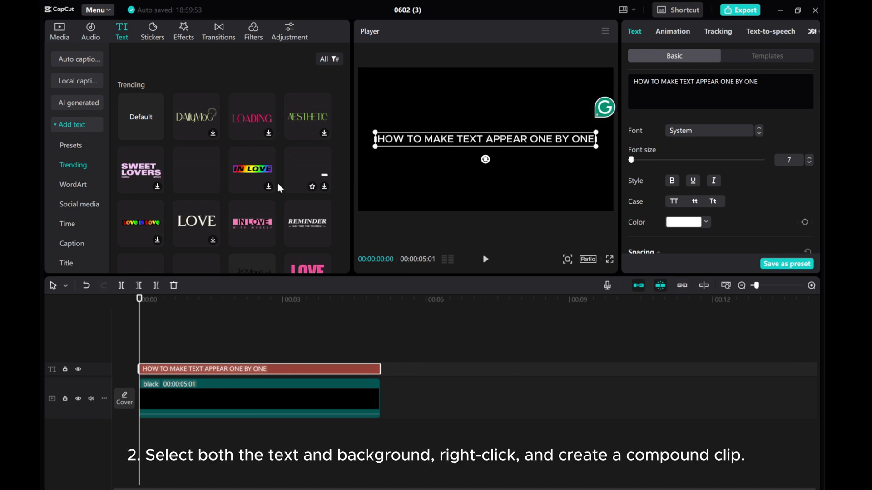
- Merge the text and black background clips into one compound clip
drag(389, 410, 266, 365)
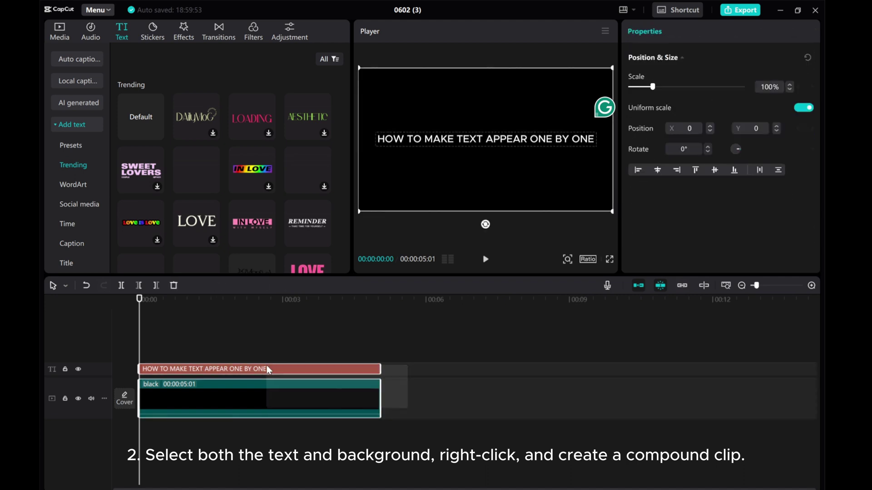
right_click(261, 373)
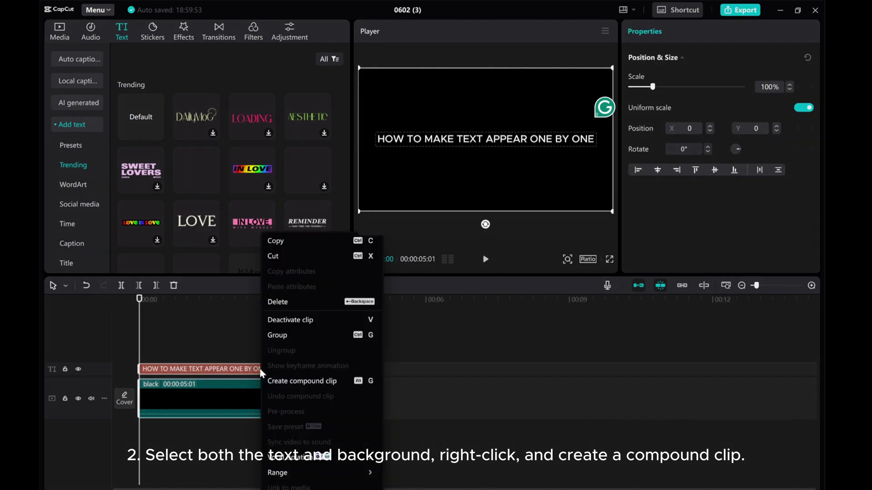
click(291, 383)
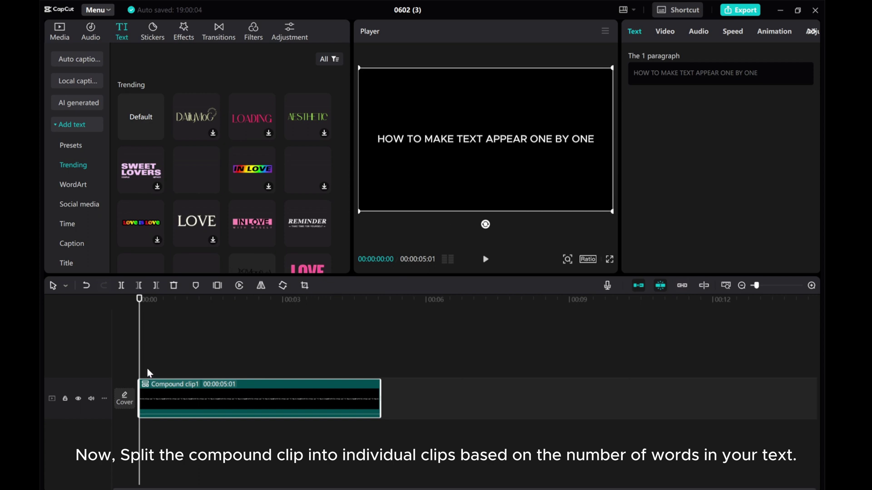
- Split the compound clip with Ctrl+B at each word boundary
drag(140, 370, 177, 355)
key(ctrl+b)
key(ctrl+b)
key(ctrl+b)
key(ctrl+b)
click(182, 399)
drag(186, 400, 197, 400)
drag(180, 356, 303, 352)
key(ctrl+b)
click(227, 400)
click(121, 285)
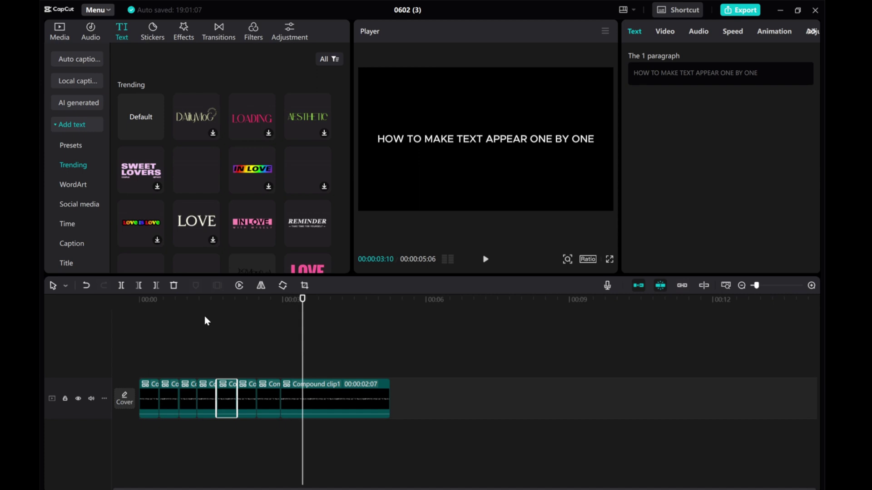
- Delete the leftover part after the last word and put the pieces in order
key(w)
click(208, 395)
click(285, 394)
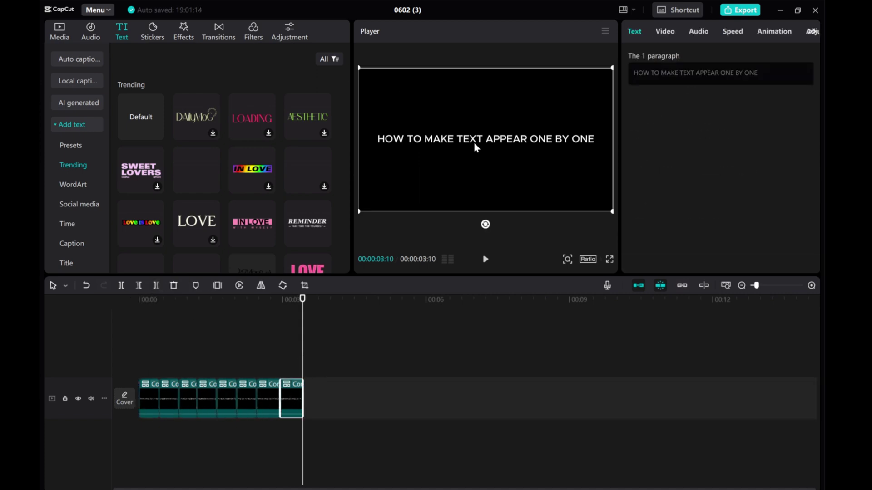
drag(148, 399, 241, 408)
key(Home)
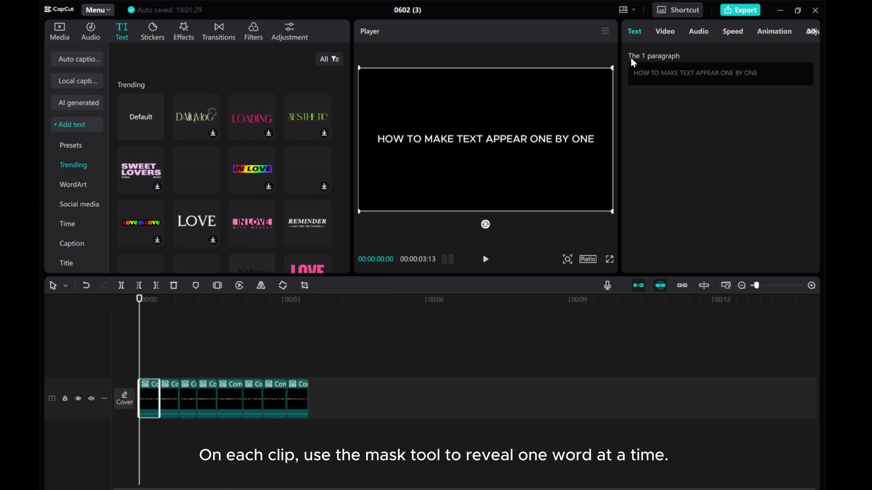
- Give the first piece a horizontal mask rotated -90° so only 'HOW' shows
click(665, 33)
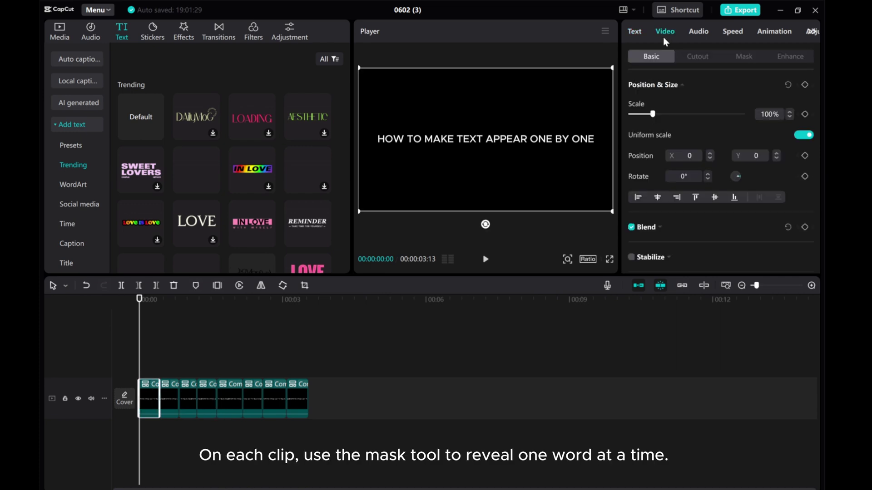
click(743, 57)
click(695, 129)
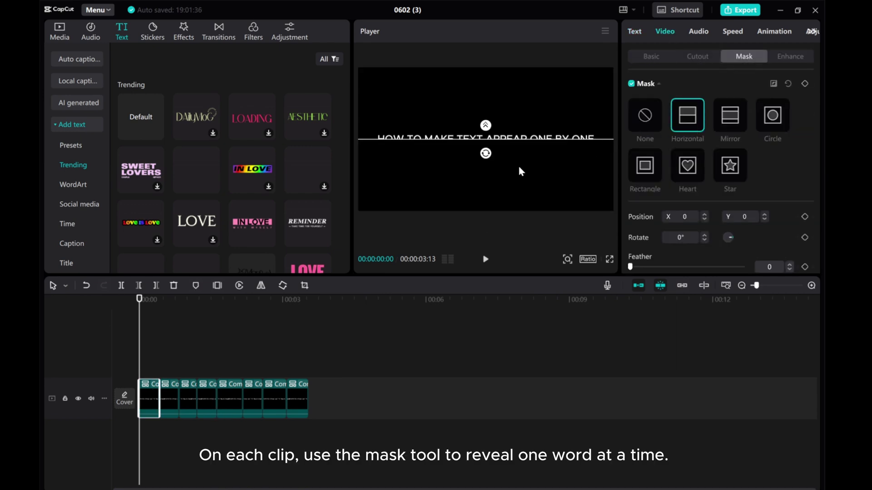
drag(485, 155, 517, 141)
drag(485, 117, 408, 119)
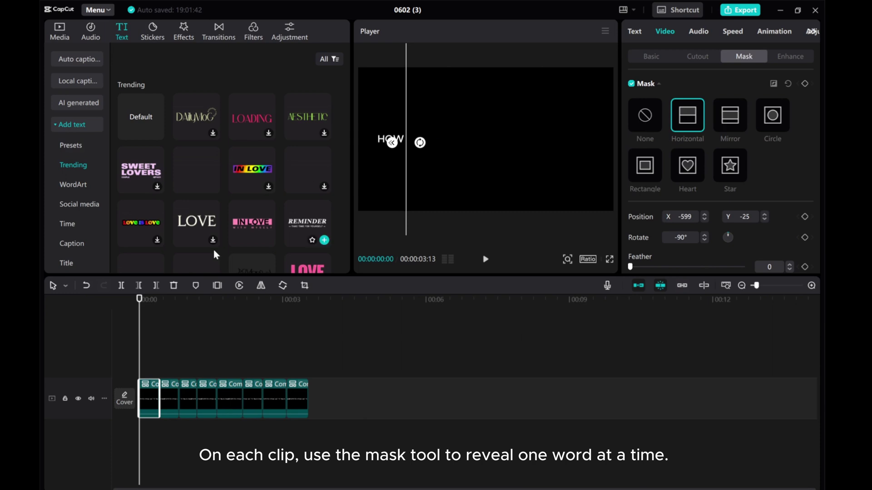
- Select the second piece and bring up its Mask settings
drag(140, 339, 168, 339)
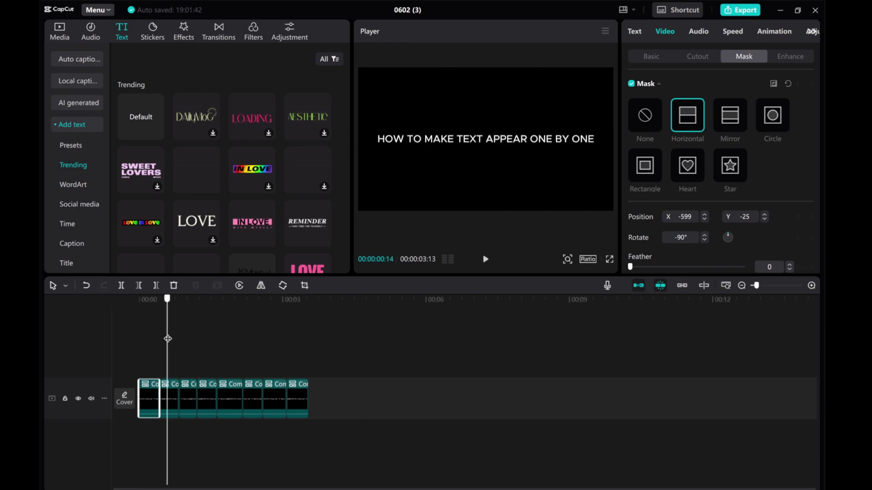
click(174, 399)
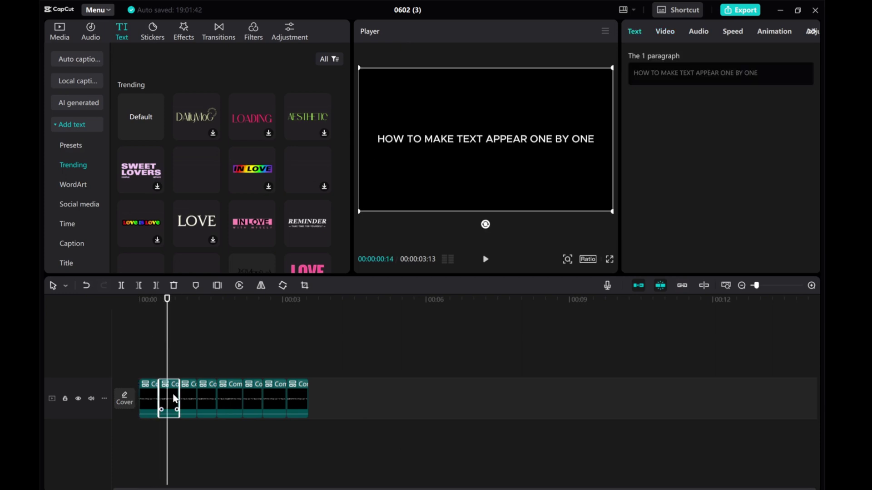
click(669, 32)
- Mask the second and third pieces at -90° to reveal TO and MAKE
click(687, 118)
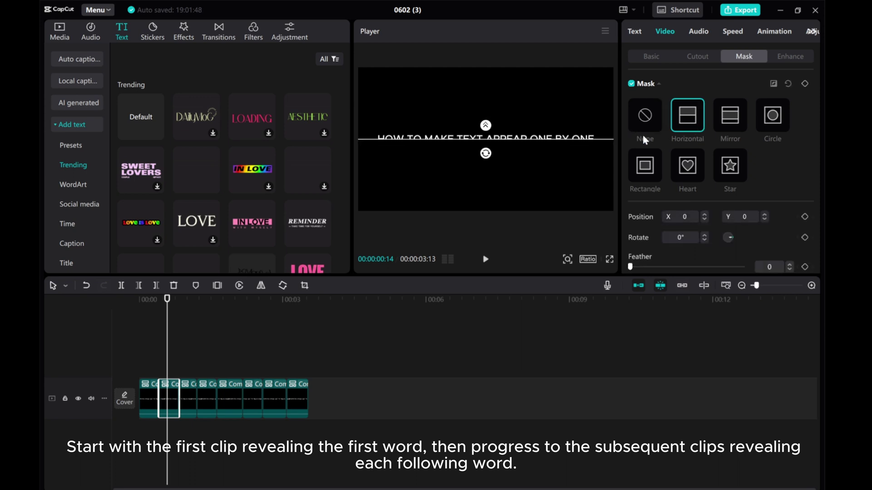
drag(485, 155, 424, 163)
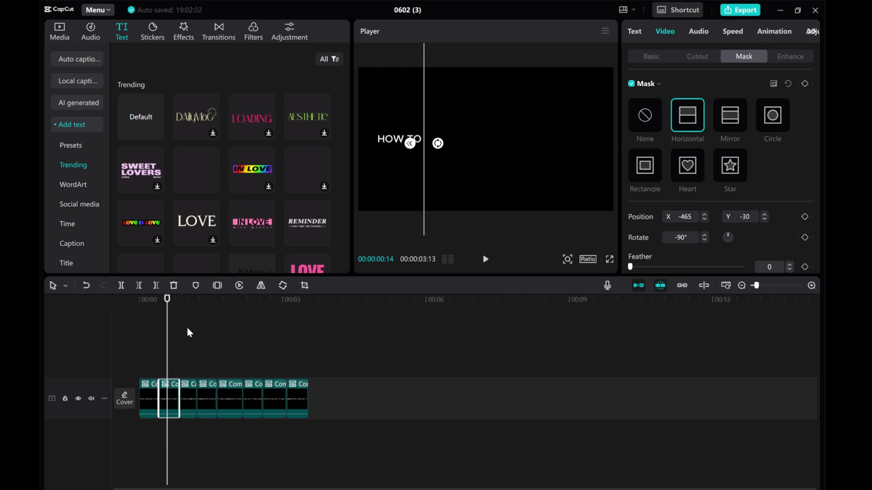
click(187, 341)
click(188, 399)
drag(496, 156, 459, 163)
drag(196, 346, 210, 394)
- Apply -90° horizontal masks to the fourth and fifth pieces, revealing TEXT and APPEAR
click(210, 395)
click(664, 31)
drag(484, 154, 530, 135)
click(231, 349)
click(231, 398)
click(665, 31)
click(687, 115)
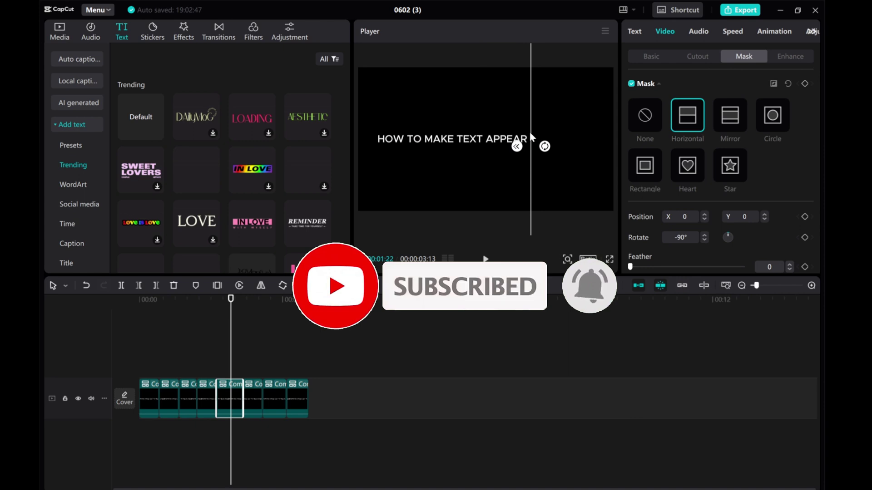
- Mask the sixth and seventh pieces at -90° to uncover ONE and BY
click(257, 342)
click(257, 397)
click(688, 115)
drag(485, 154, 556, 136)
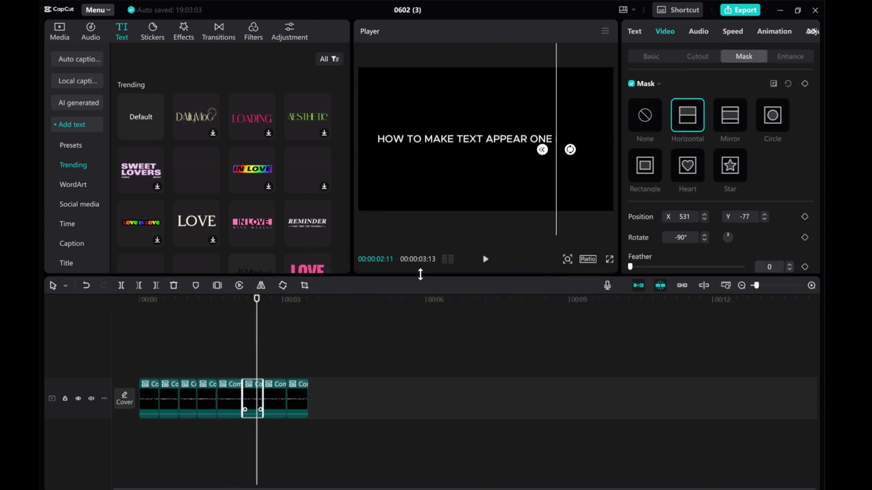
click(277, 345)
click(277, 389)
click(687, 115)
drag(485, 154, 570, 141)
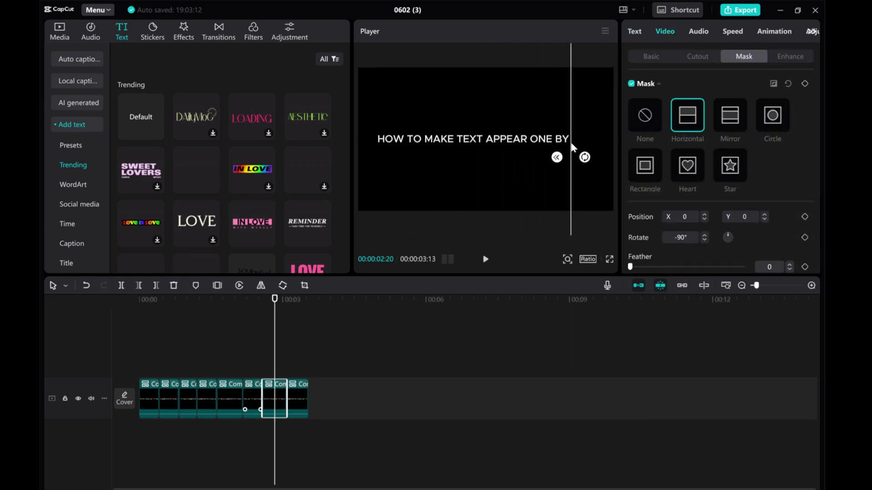
- Mask the last piece at -90° to uncover the final word ONE
click(298, 345)
click(299, 395)
click(688, 115)
drag(485, 153, 598, 146)
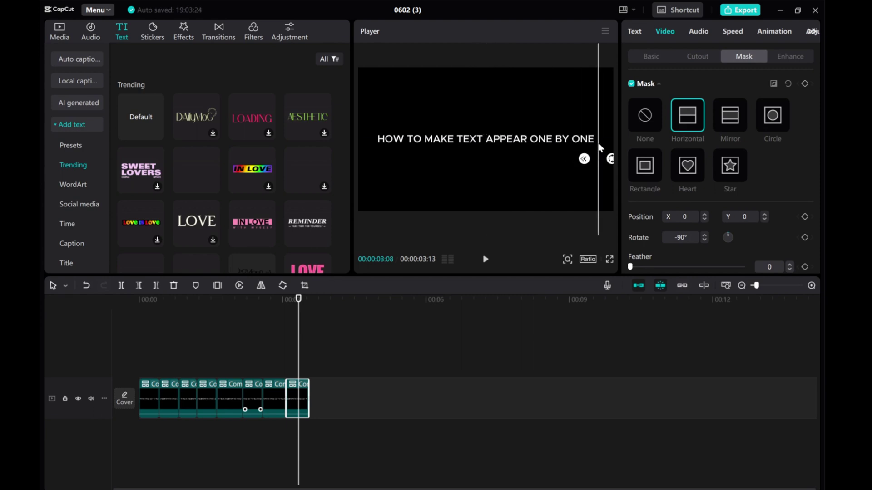
click(129, 315)
- Play the reveal and inspect the mask of the piece at 00:00:02:04
click(485, 259)
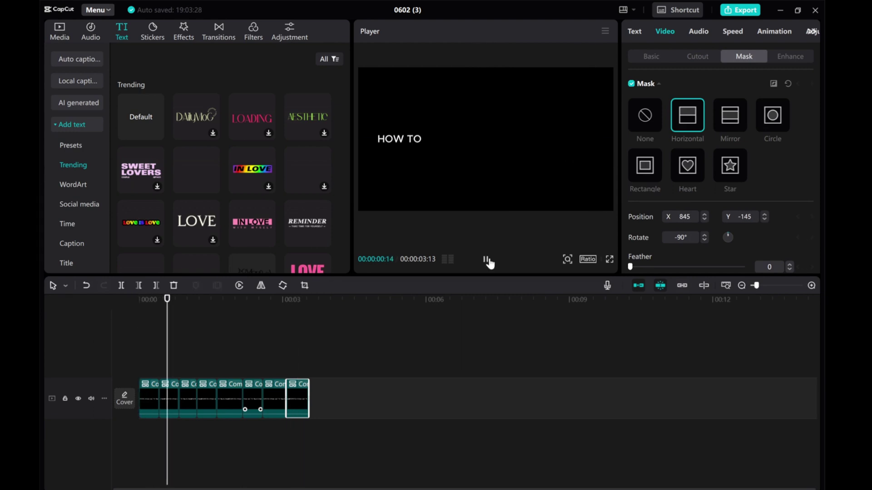
drag(286, 340, 244, 348)
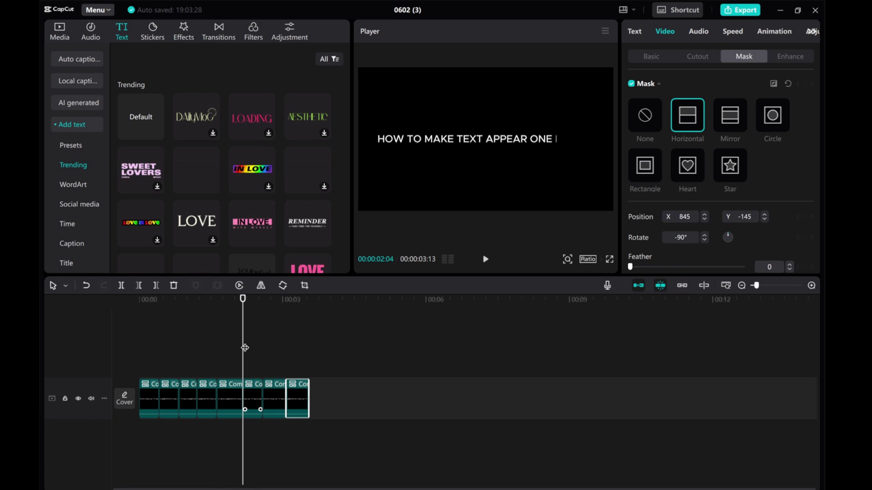
click(252, 395)
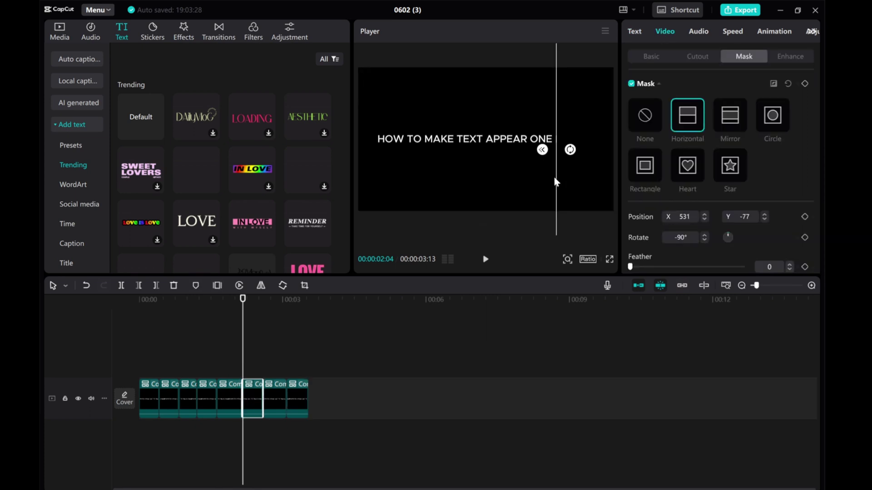
click(153, 350)
- Check the mask of the piece at 00:00:02:01, replay, and show Video effects
click(485, 259)
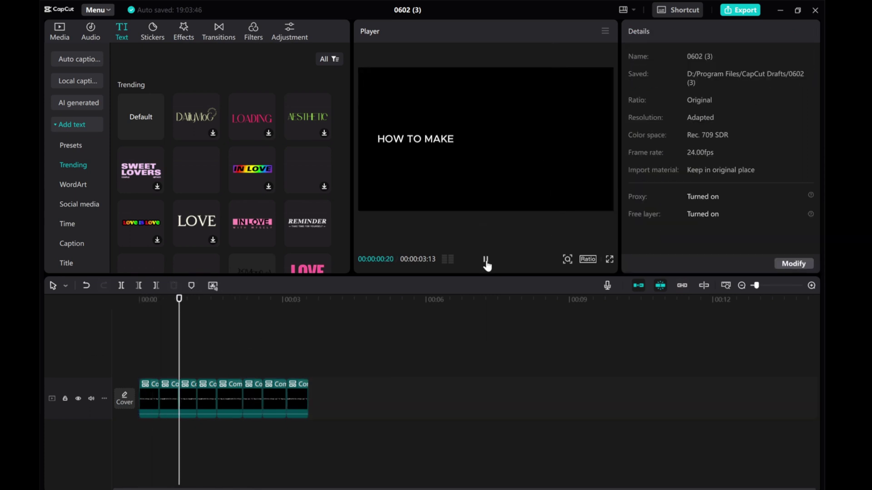
drag(254, 340, 236, 345)
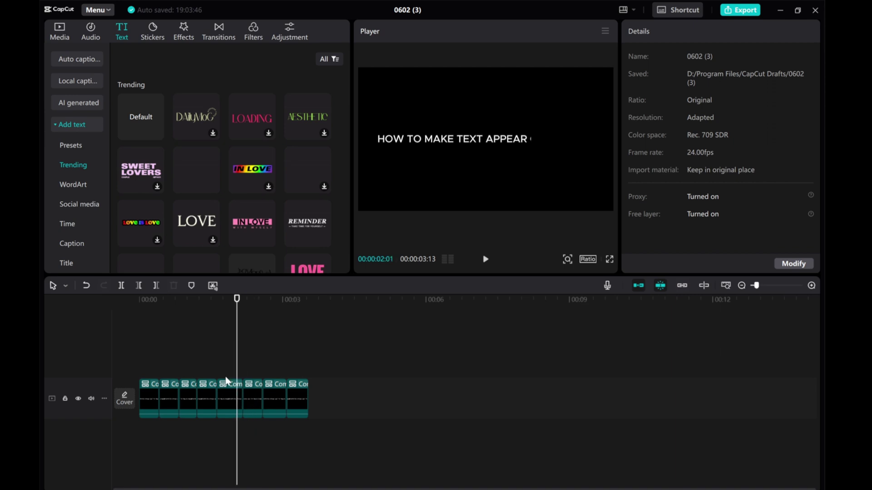
click(229, 402)
click(665, 31)
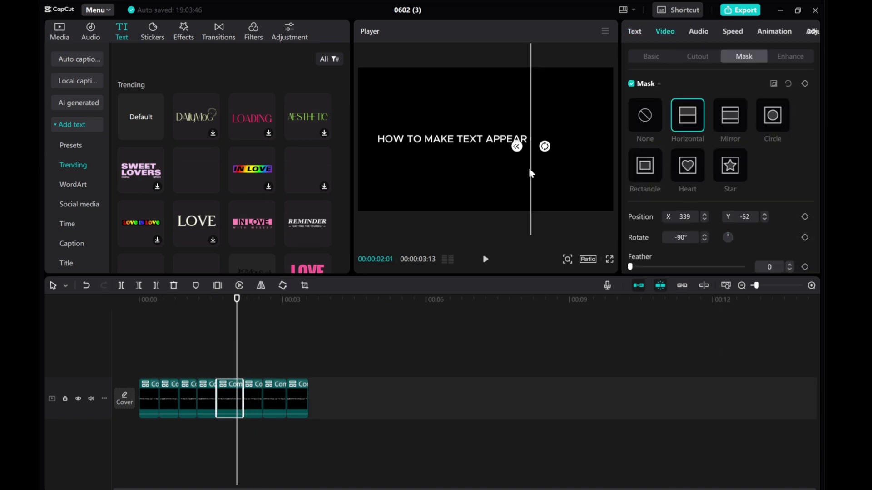
click(141, 300)
click(485, 259)
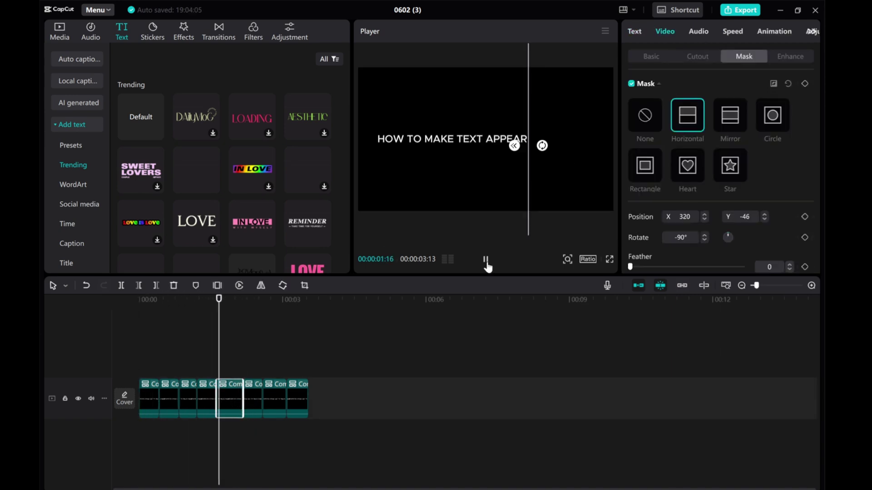
click(150, 362)
drag(150, 362, 117, 359)
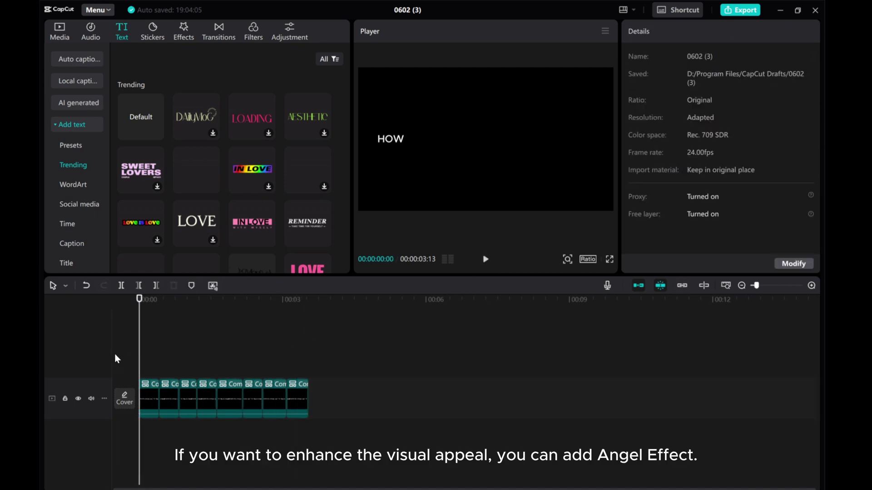
click(187, 28)
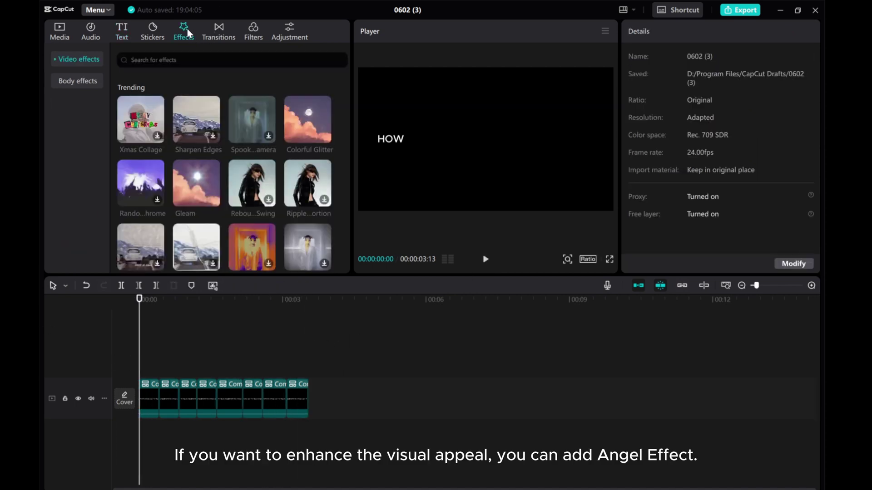
- Search effects for 'angel' and stretch the Angel effect over the full text clips
click(174, 59)
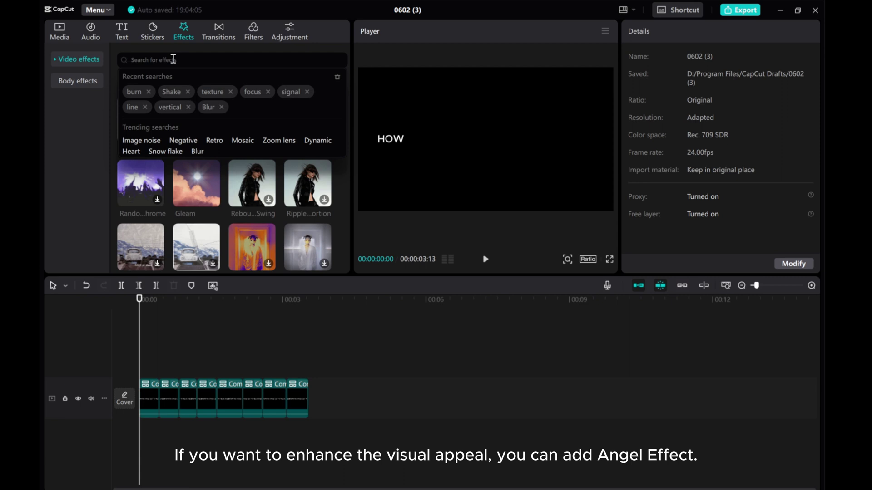
text(angle)
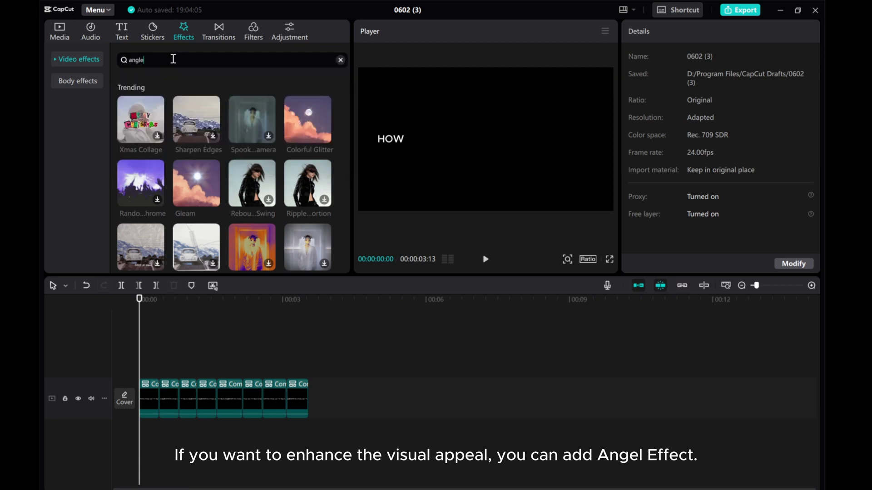
key(Return)
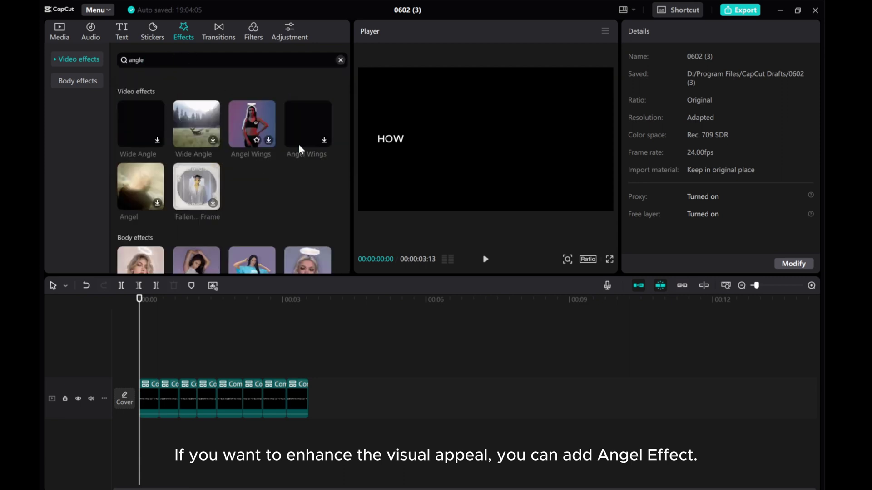
drag(139, 189, 138, 364)
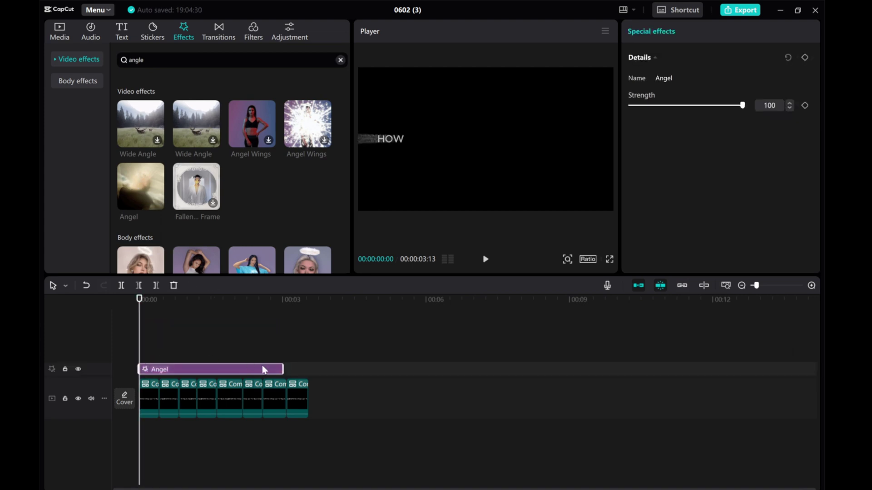
drag(282, 372, 308, 372)
- Lower the Angel effect's strength to 50 and preview the animation
drag(140, 344, 299, 367)
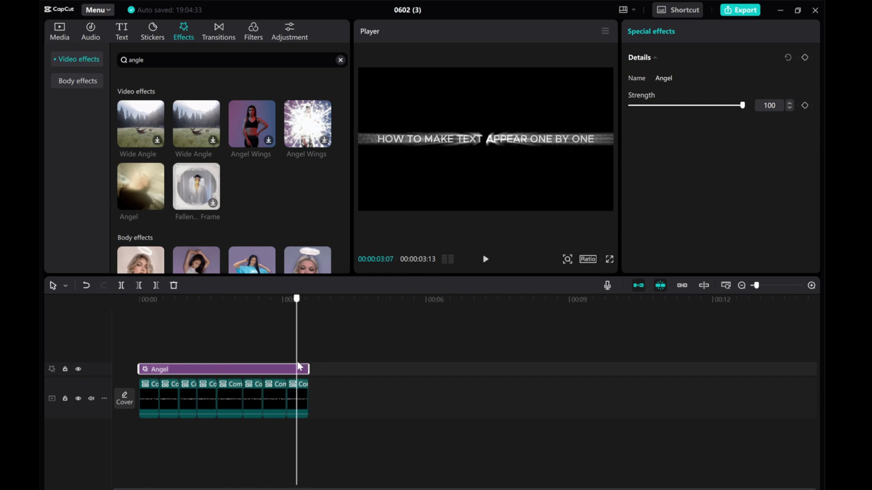
drag(742, 106, 689, 113)
drag(293, 323, 60, 324)
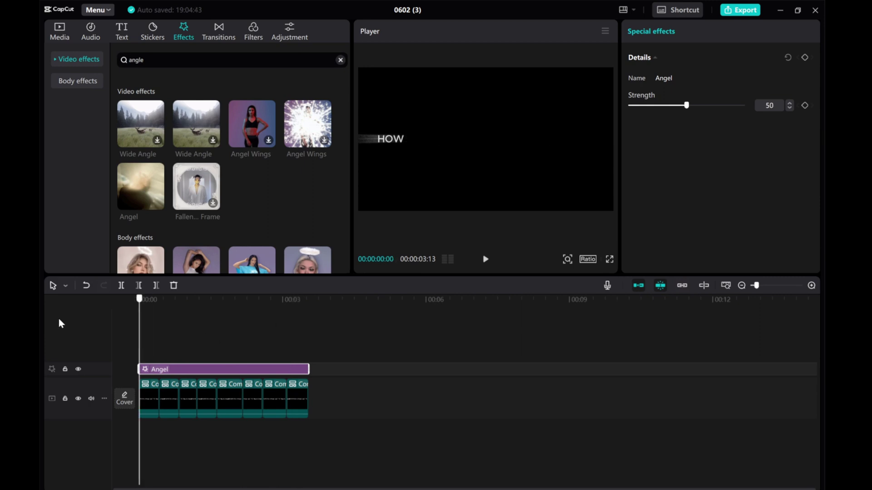
click(485, 259)
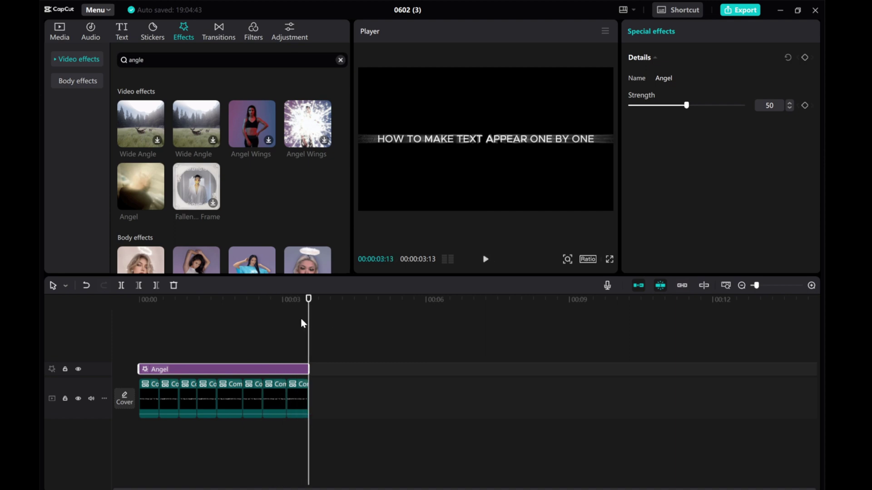
click(812, 285)
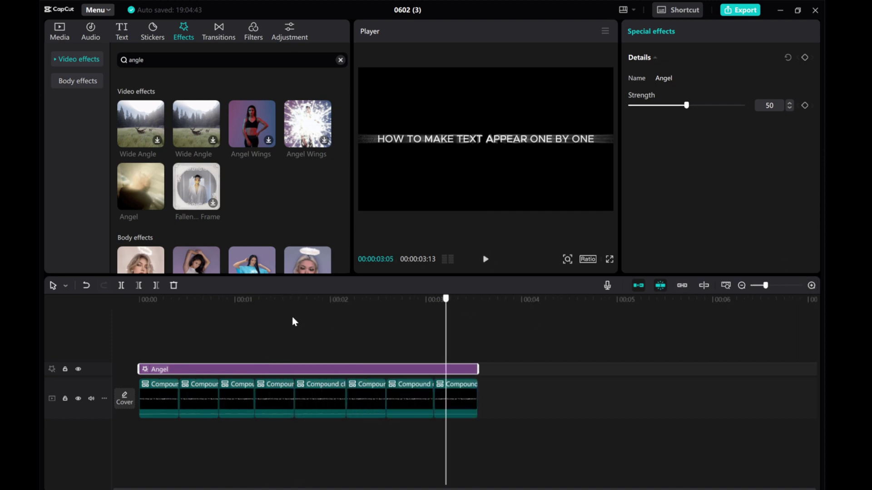
click(155, 323)
- Tint the first word HOW red using its colour Curves
click(156, 393)
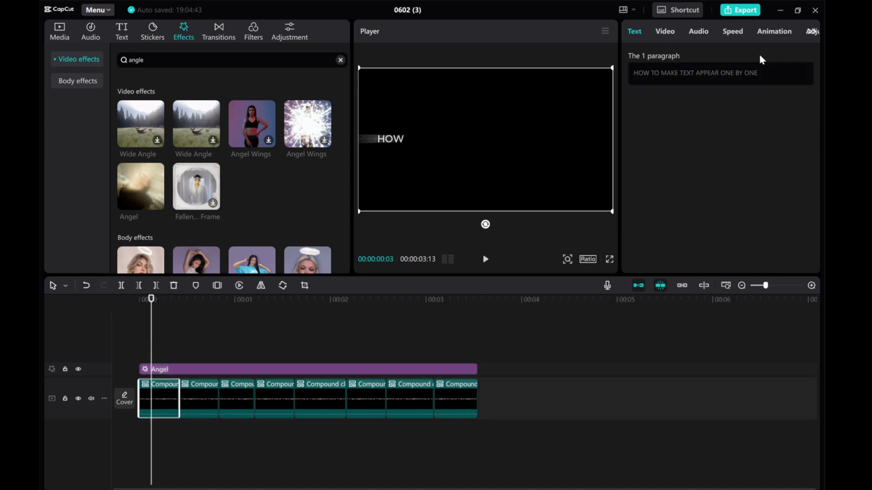
click(778, 31)
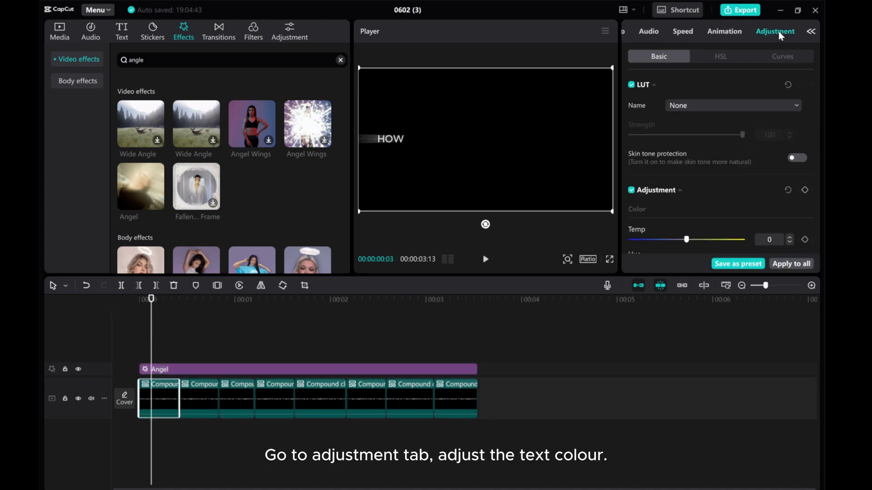
click(781, 56)
scroll(754, 159, down, 5)
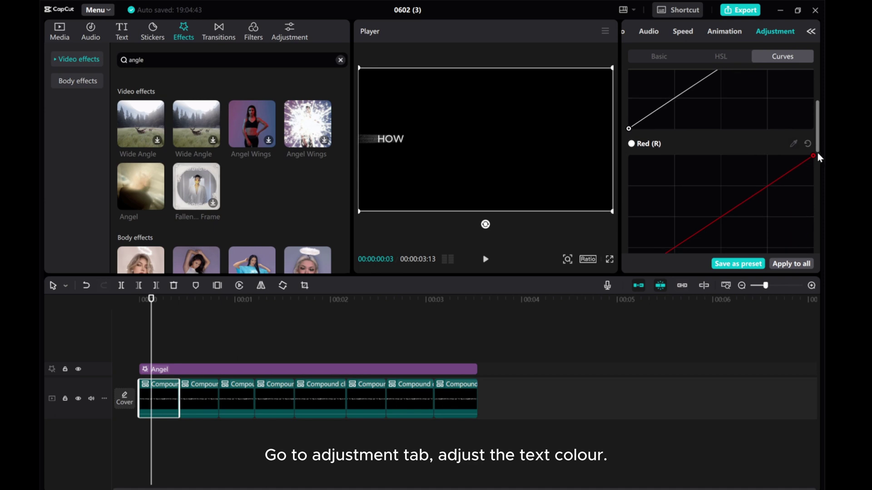
drag(812, 156, 695, 156)
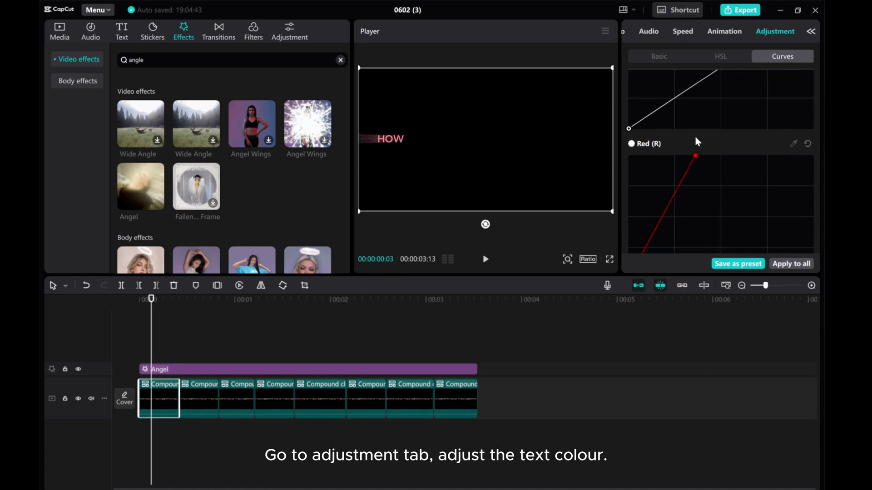
- Adjust the colour curves of the second piece, where HOW TO appears
click(180, 381)
drag(148, 350, 196, 356)
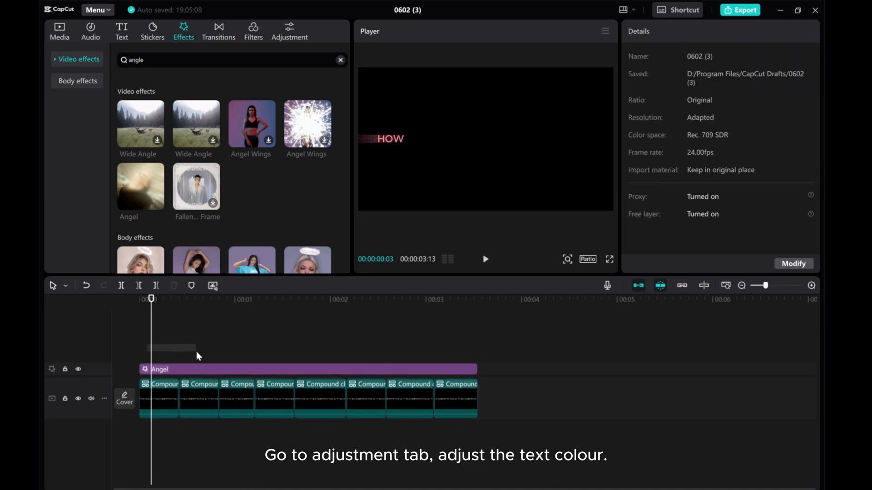
click(199, 353)
click(212, 399)
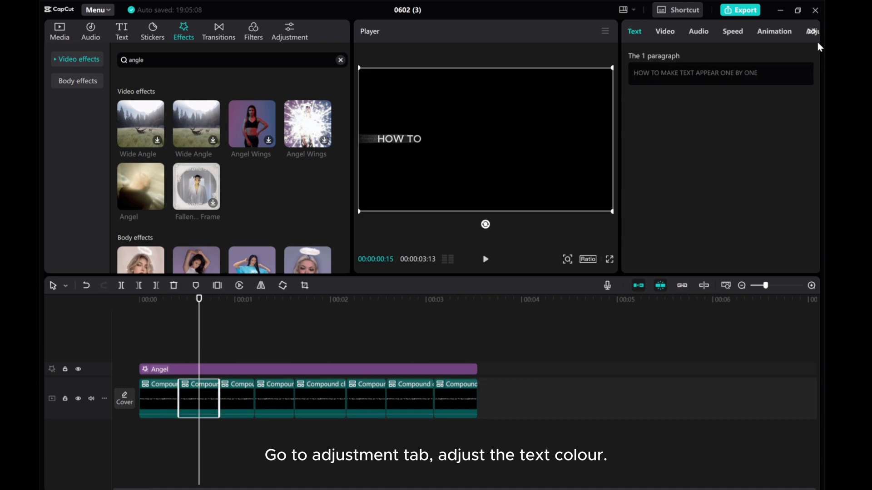
click(811, 32)
scroll(757, 174, down, 5)
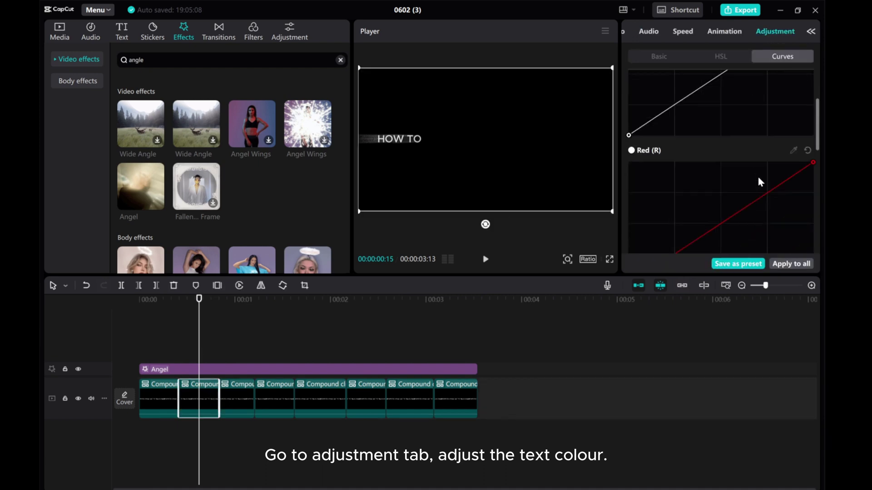
scroll(761, 180, down, 1)
drag(813, 126, 736, 126)
- Boost the blue and green curves on the MAKE piece and play back the colours
drag(196, 339, 232, 337)
click(238, 393)
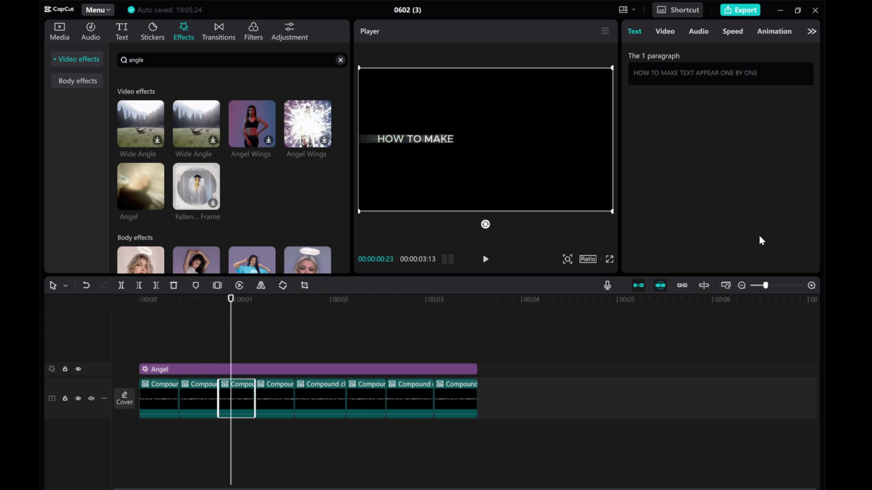
click(812, 31)
click(775, 30)
scroll(770, 174, down, 5)
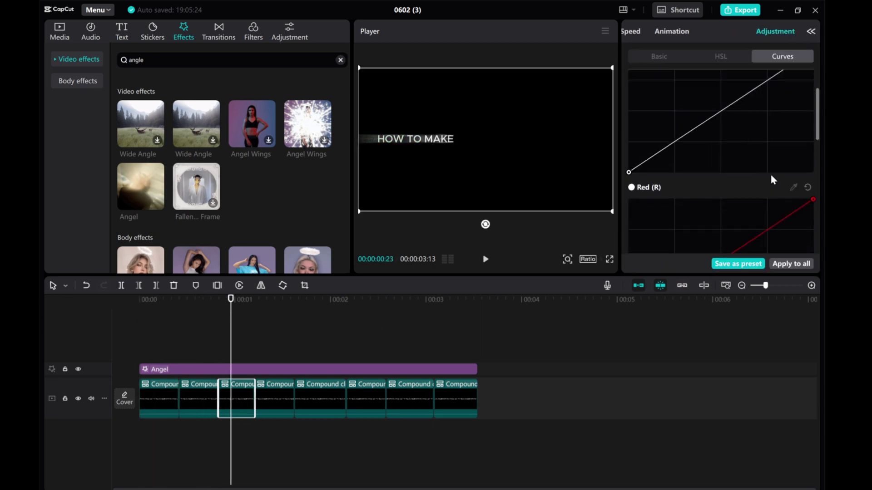
scroll(770, 173, down, 4)
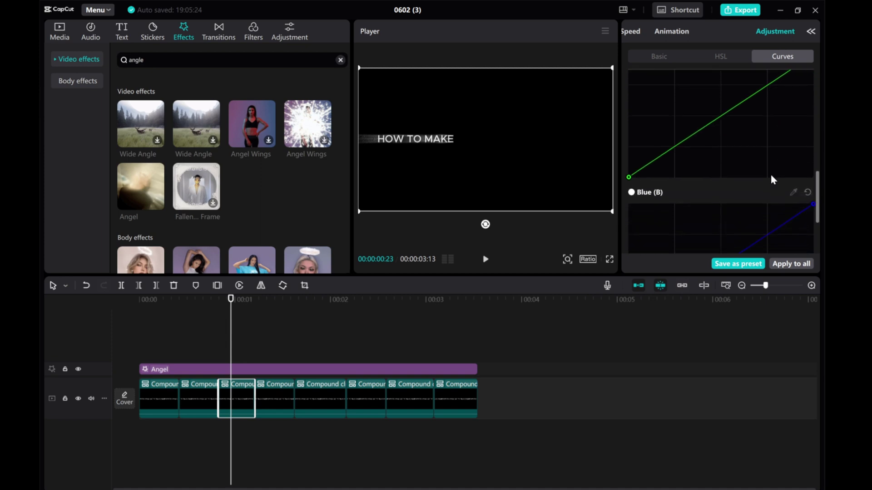
drag(808, 167, 778, 165)
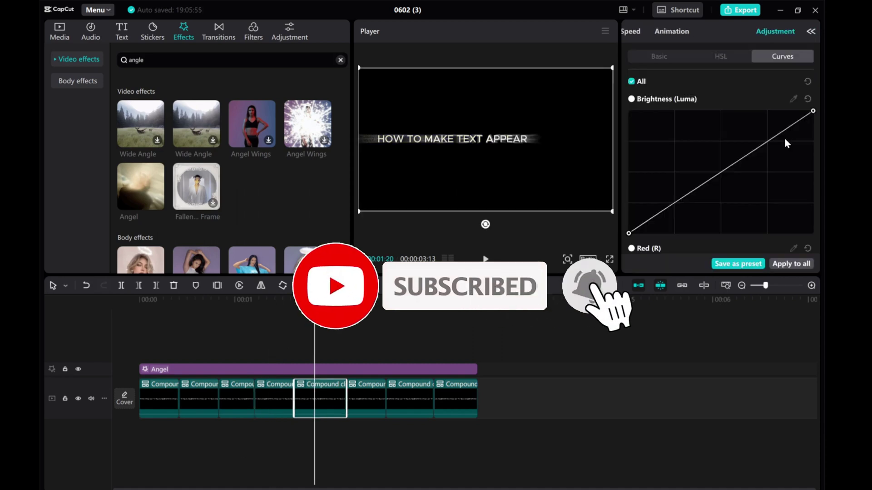
scroll(784, 154, down, 3)
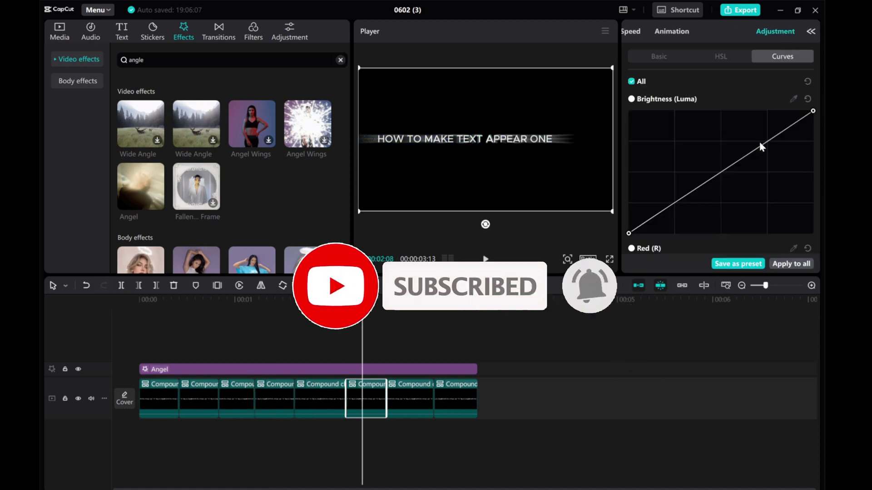
scroll(759, 141, down, 5)
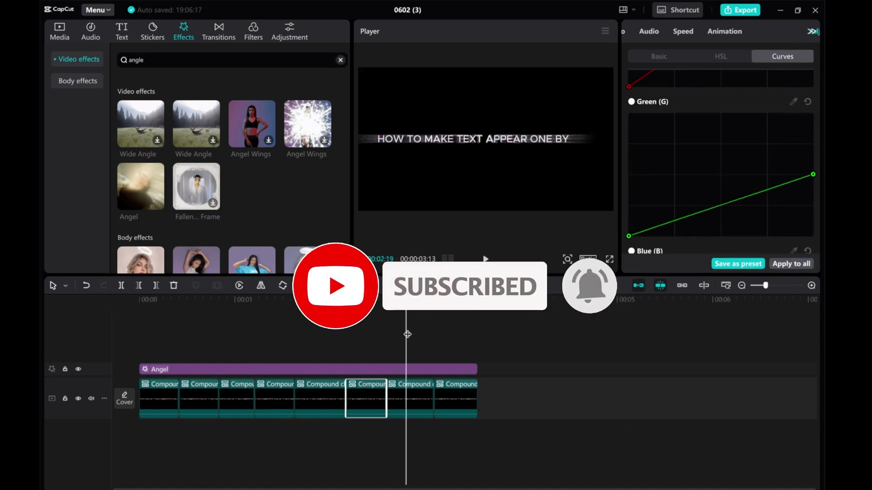
scroll(756, 172, down, 3)
scroll(772, 154, up, 2)
drag(813, 139, 722, 80)
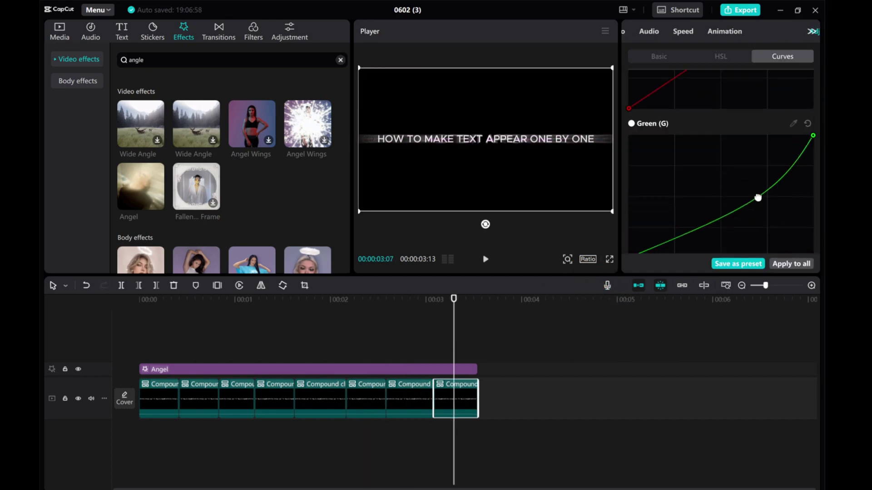
click(485, 259)
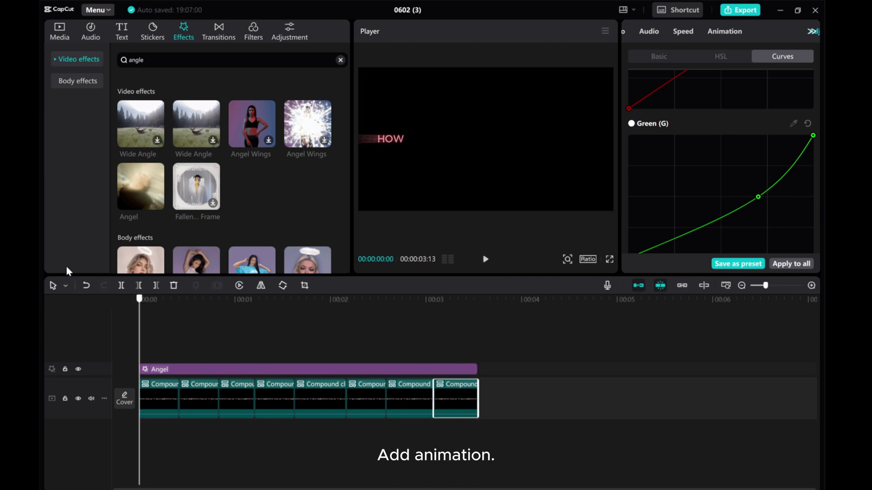
- Give the first word piece a Fade In entrance animation
click(156, 391)
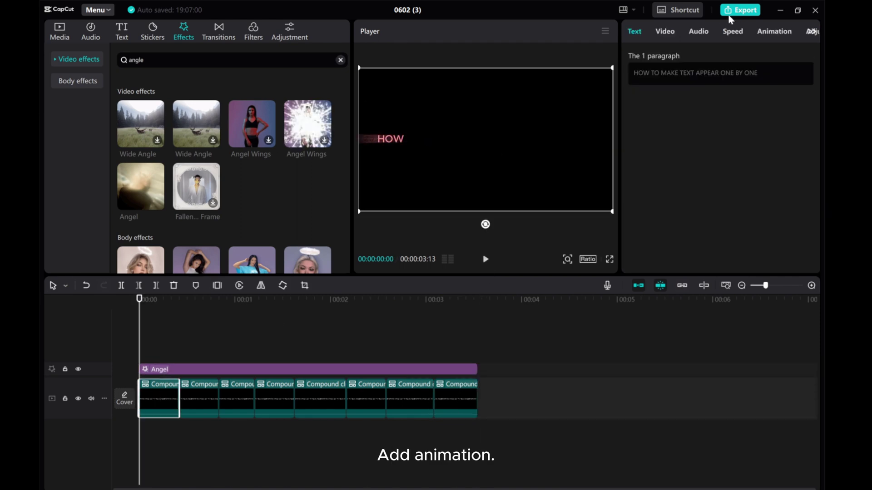
click(776, 31)
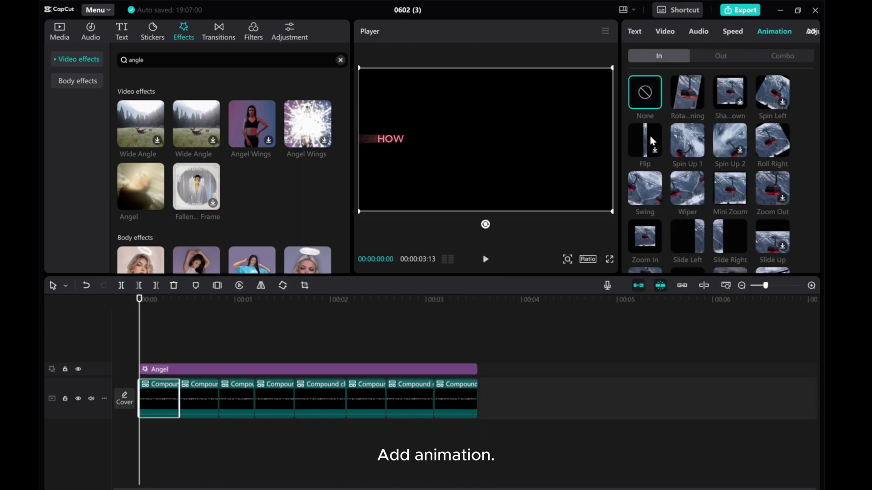
scroll(652, 148, down, 3)
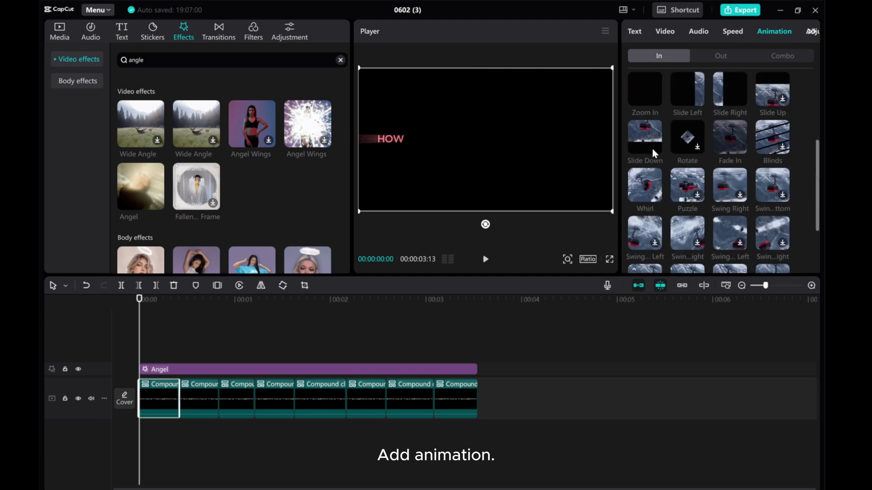
click(731, 143)
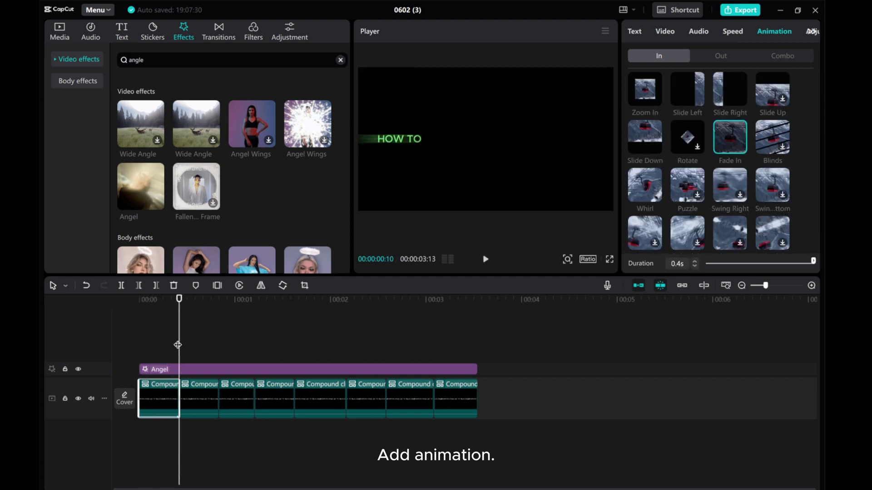
- Preview the reveal and export it as a 4K 24fps mp4
click(484, 265)
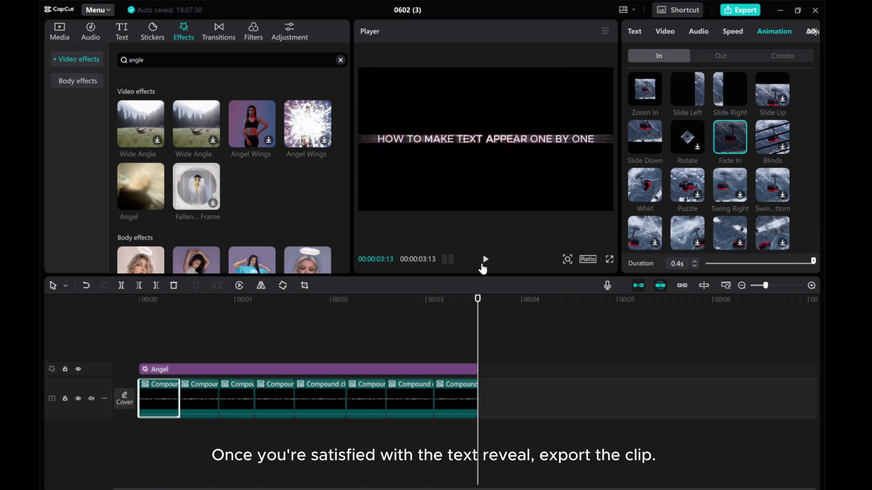
click(742, 11)
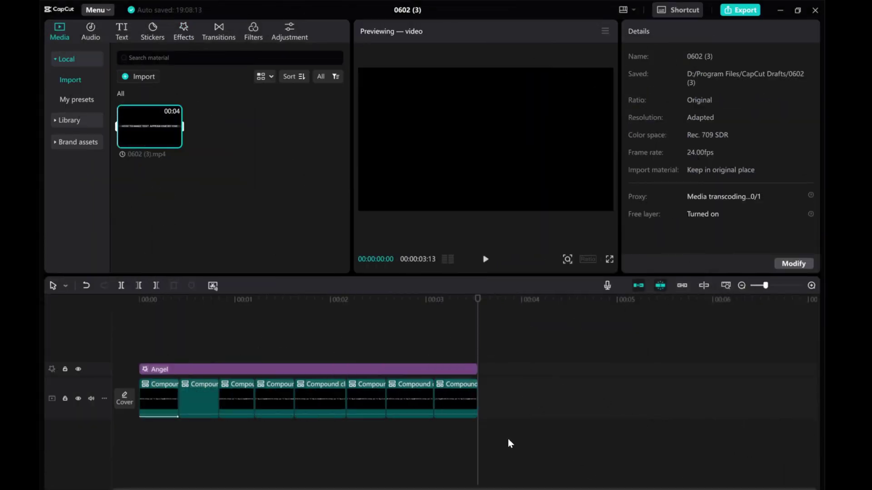
drag(508, 436, 145, 363)
- Replace the timeline with 0602 (3).mp4 layered above a trimmed Purple flowers scenery clip
key(Delete)
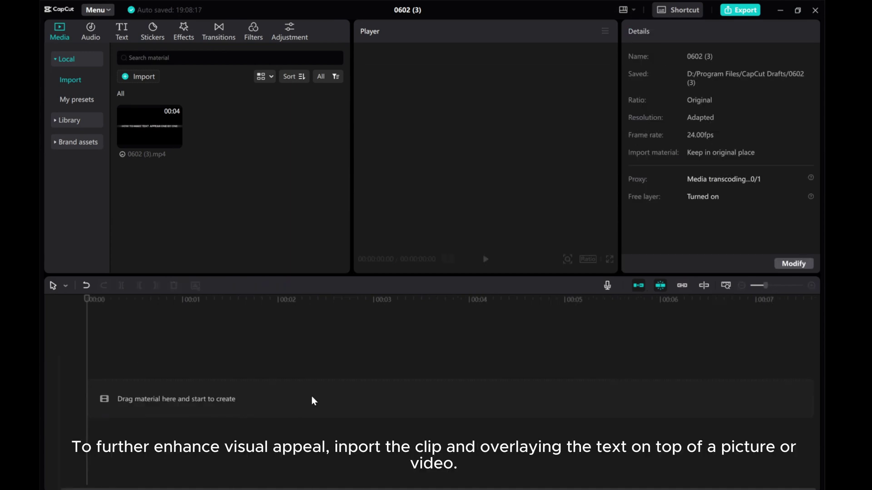
drag(135, 139, 146, 379)
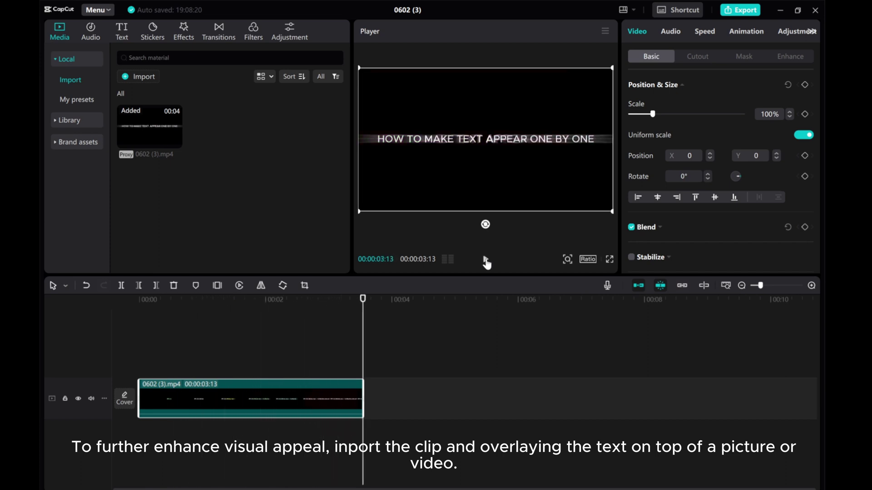
click(65, 121)
scroll(186, 176, down, 10)
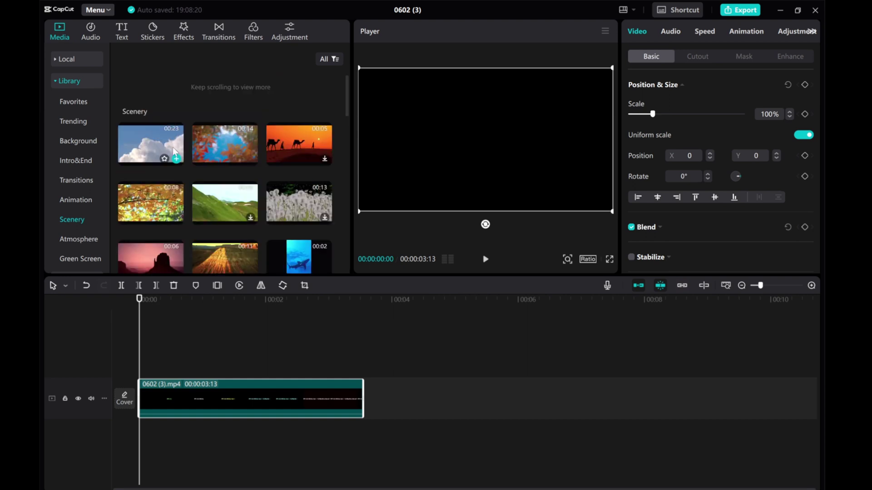
scroll(210, 195, down, 10)
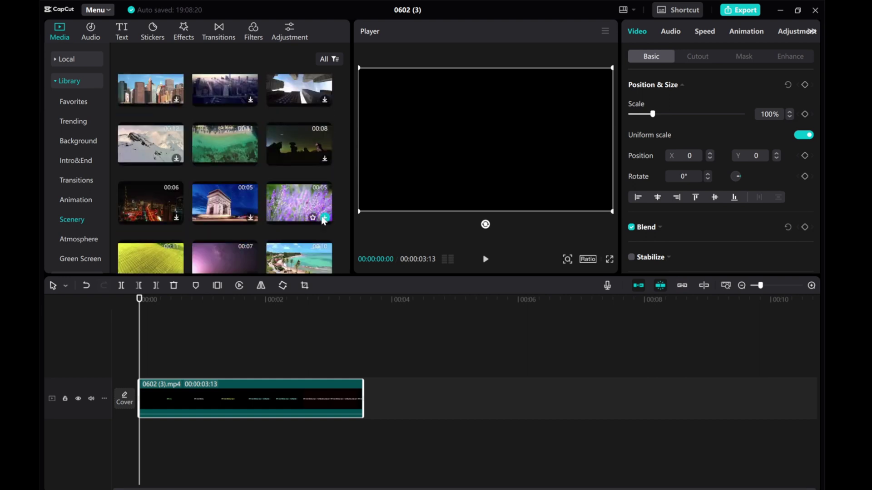
click(325, 217)
drag(500, 399, 189, 358)
drag(448, 399, 362, 399)
- Set the title clip's blend mode to Brighten
click(156, 330)
drag(156, 330, 337, 328)
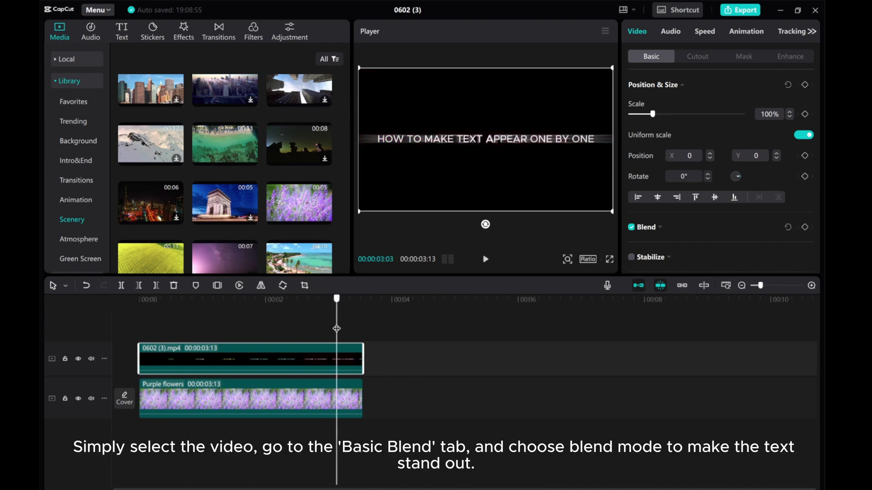
click(659, 229)
scroll(702, 203, down, 2)
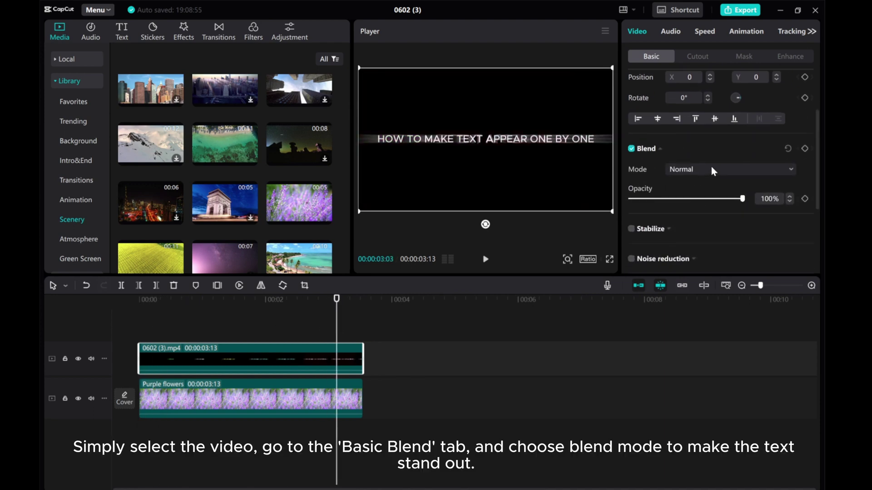
click(711, 168)
click(699, 204)
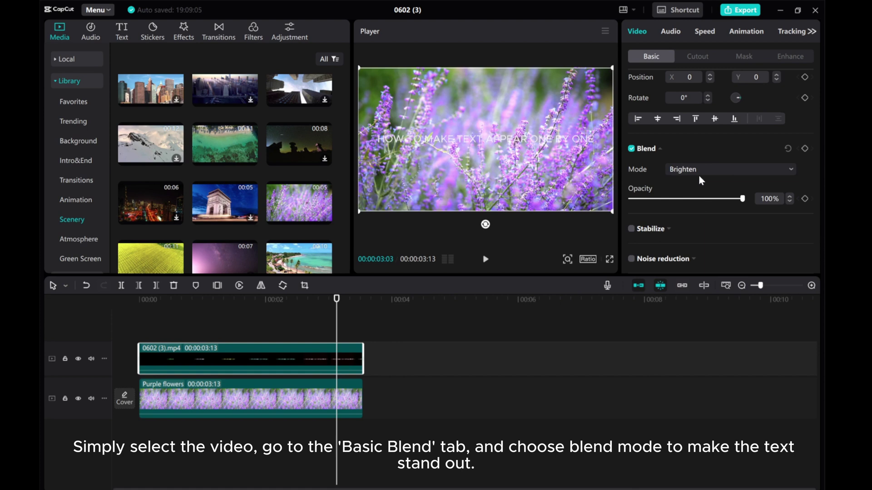